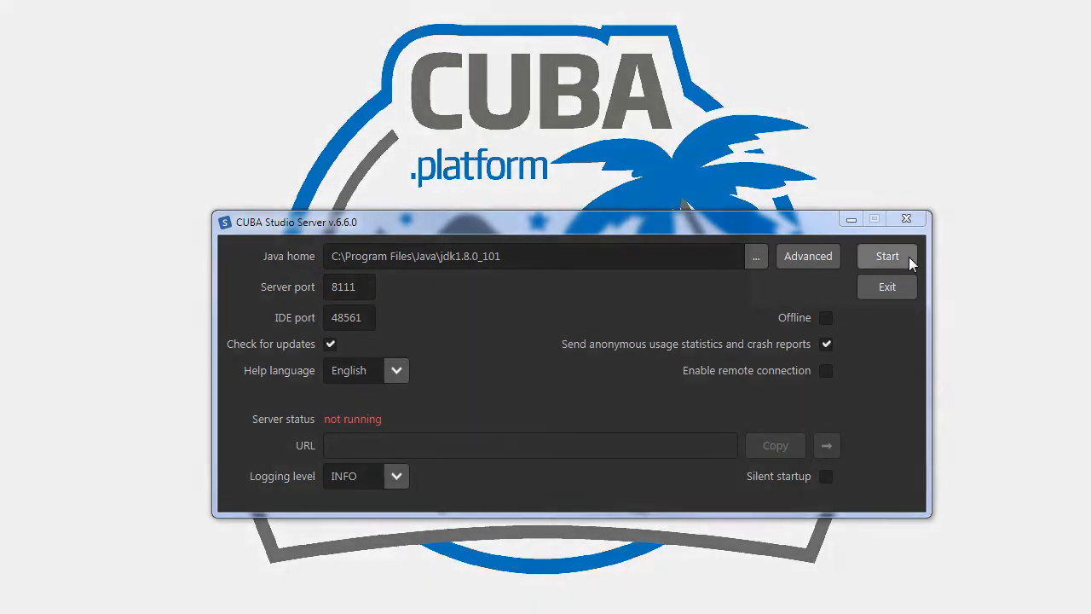
Start the CUBA Studio server and create a new project named sales, keeping the suggested path, namespace, package and platform version
left_click(909, 258)
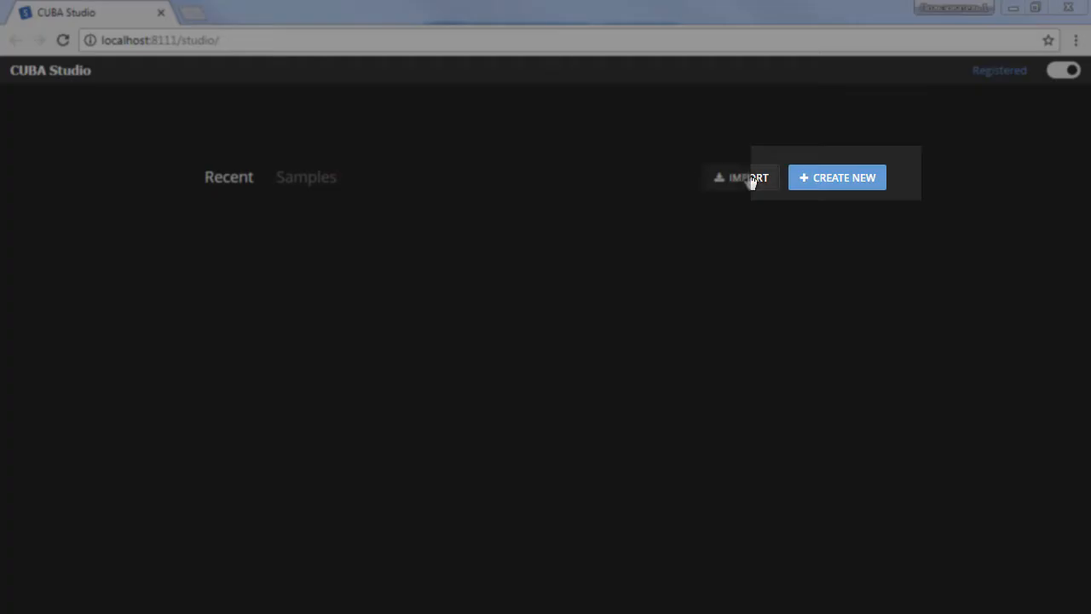
left_click(817, 183)
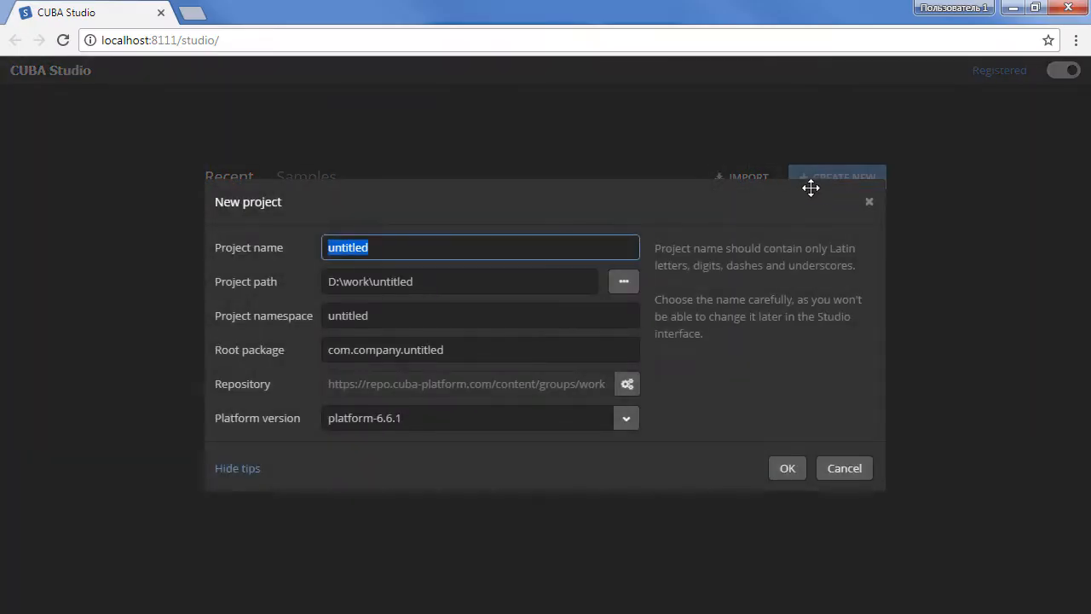
type("sales")
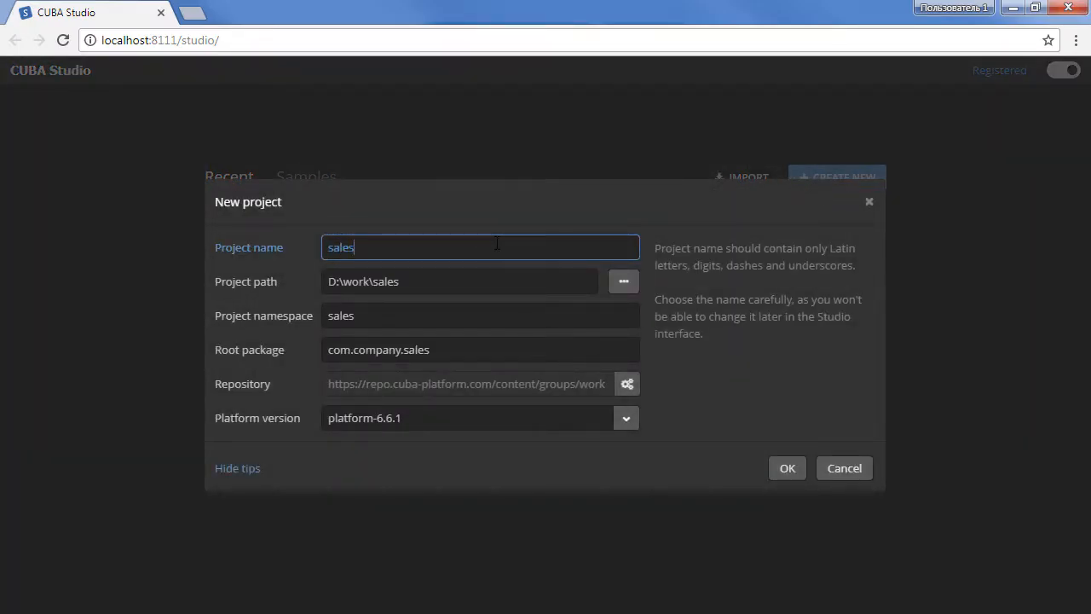
left_click(298, 320)
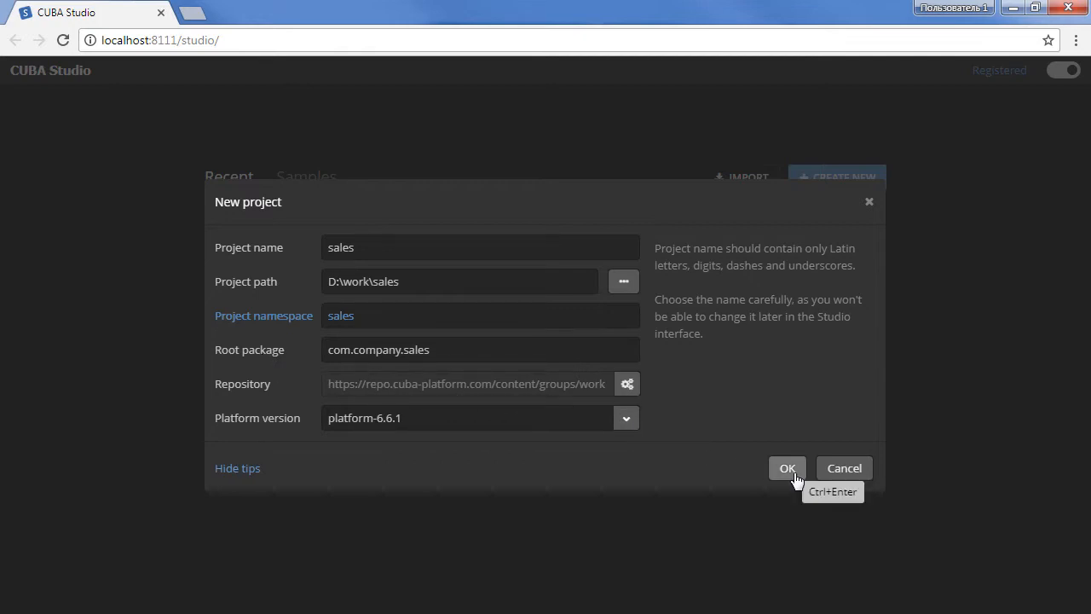
key("Tab")
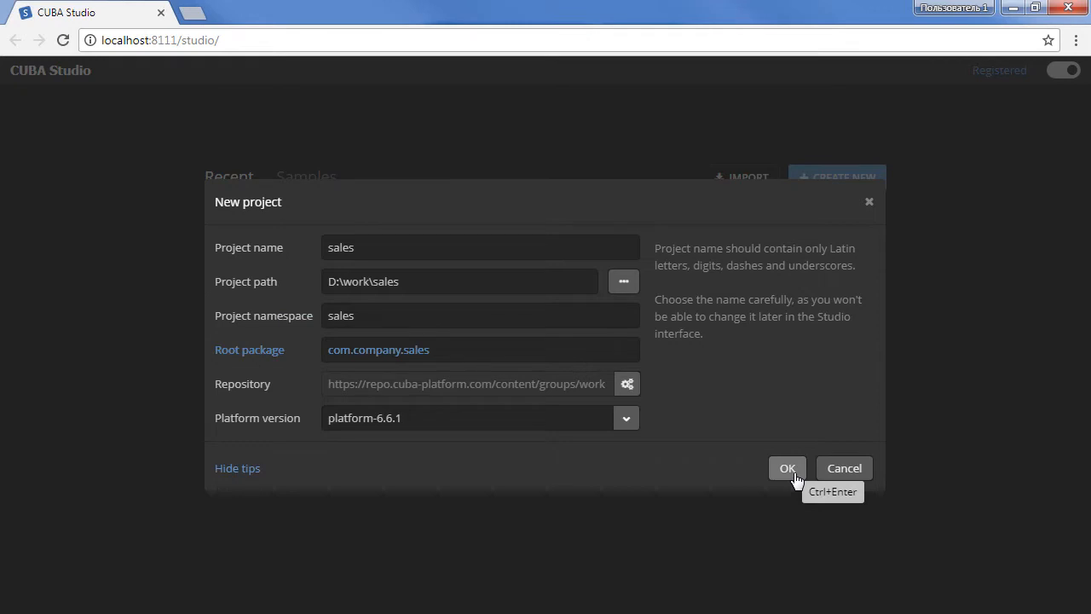
left_click(794, 477)
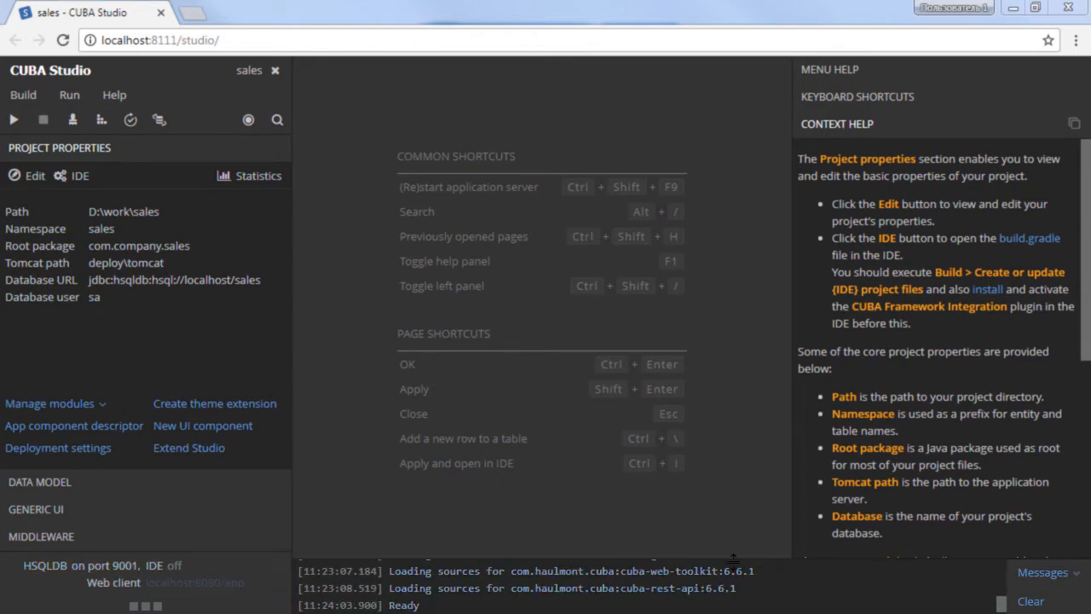
Enlarge the build message log, read through the context help on project properties and hide the help panel
left_click_drag(726, 556, 726, 515)
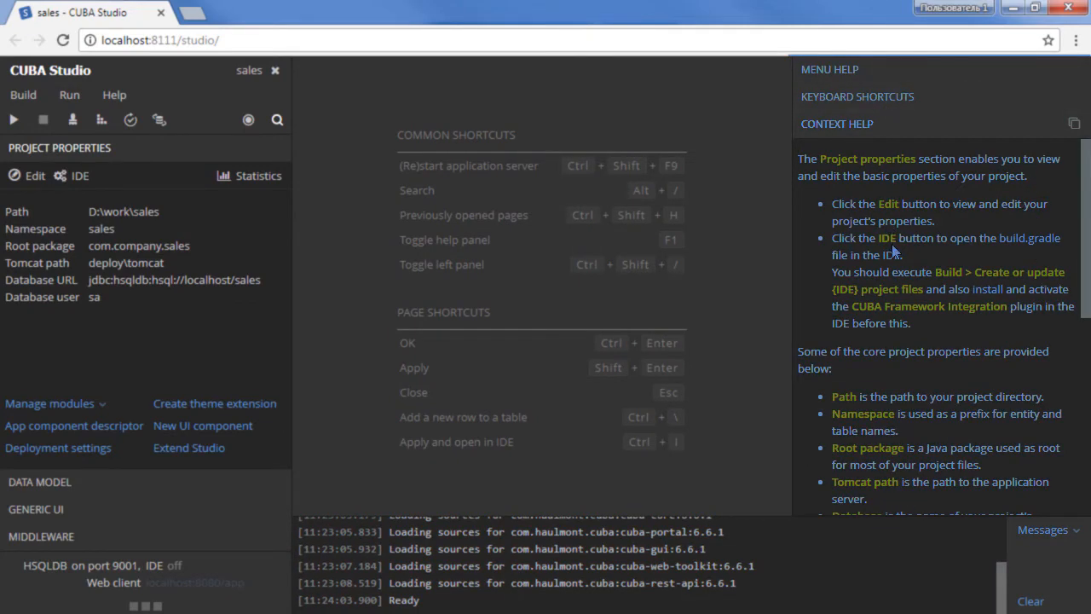
scroll(892, 246, "down", 3)
scroll(892, 254, "down", 2)
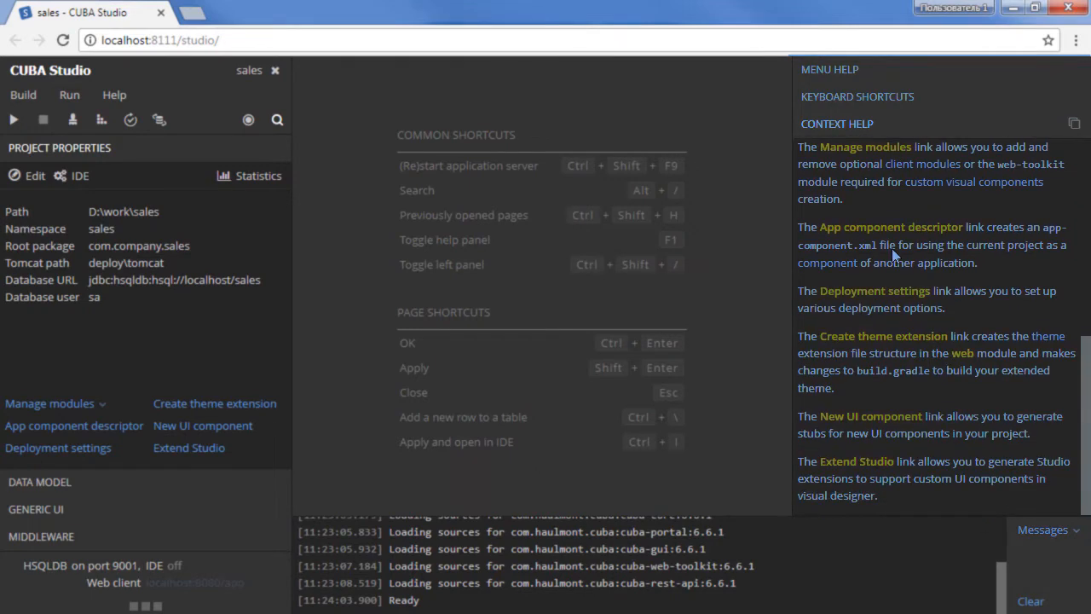
left_click(116, 94)
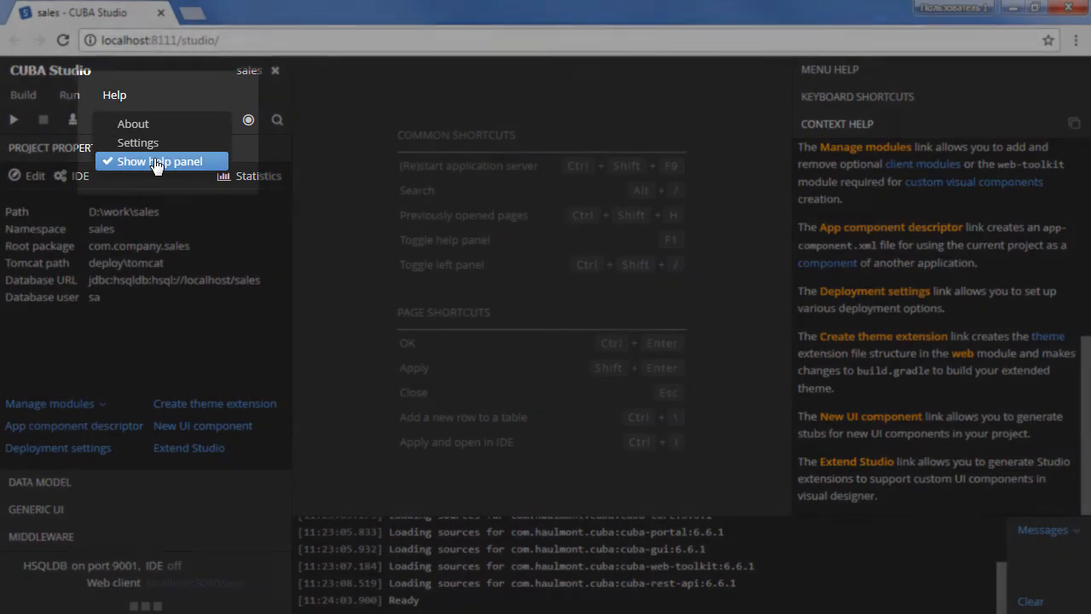
left_click(156, 162)
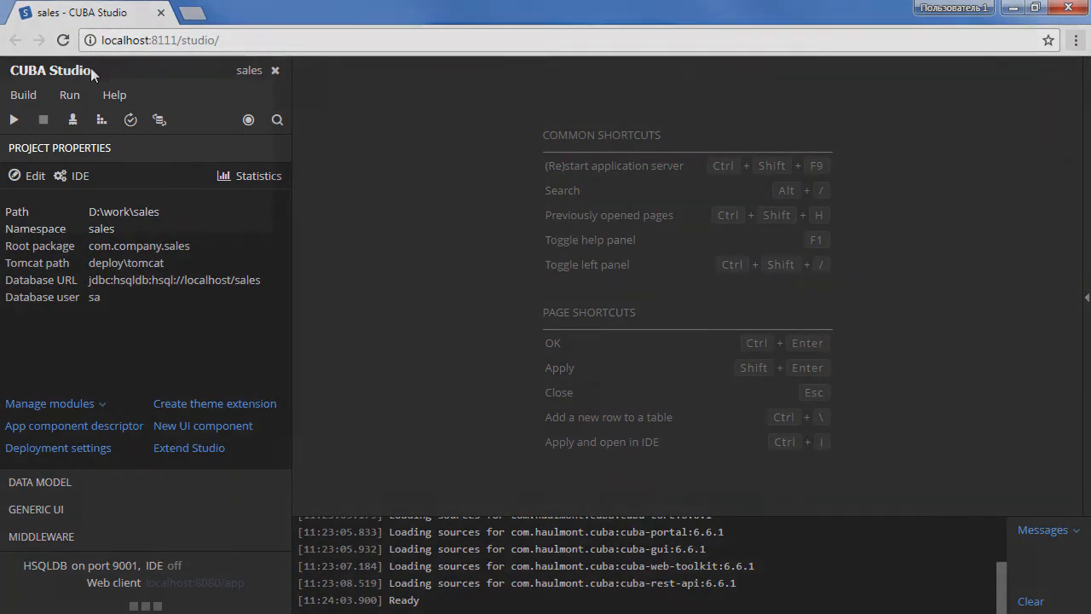
Assemble the project, and check the modules folder of D:\work\sales in Windows Explorer
left_click(29, 98)
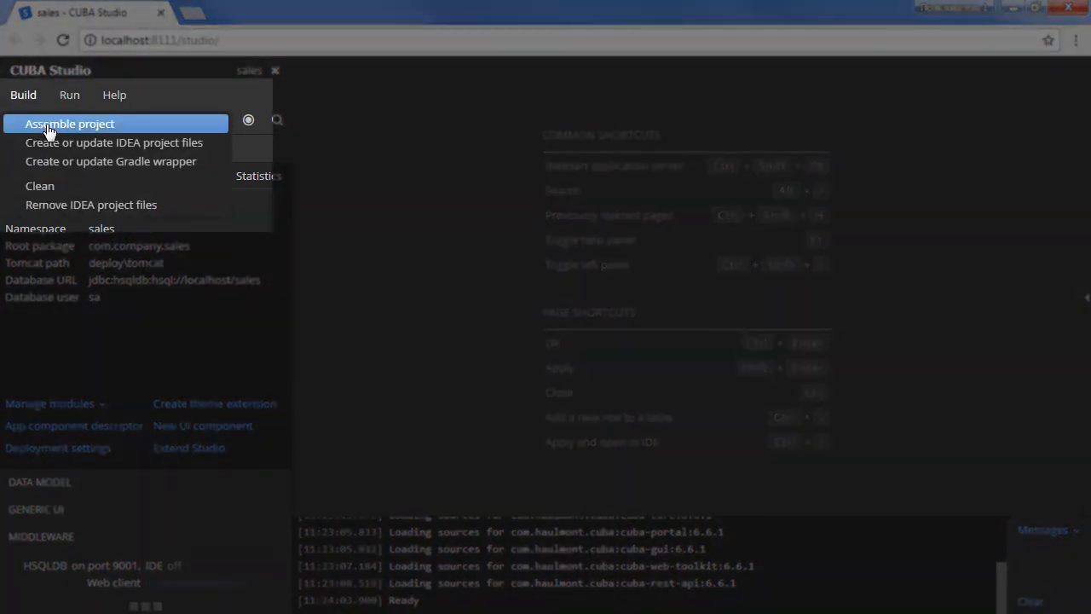
left_click(49, 128)
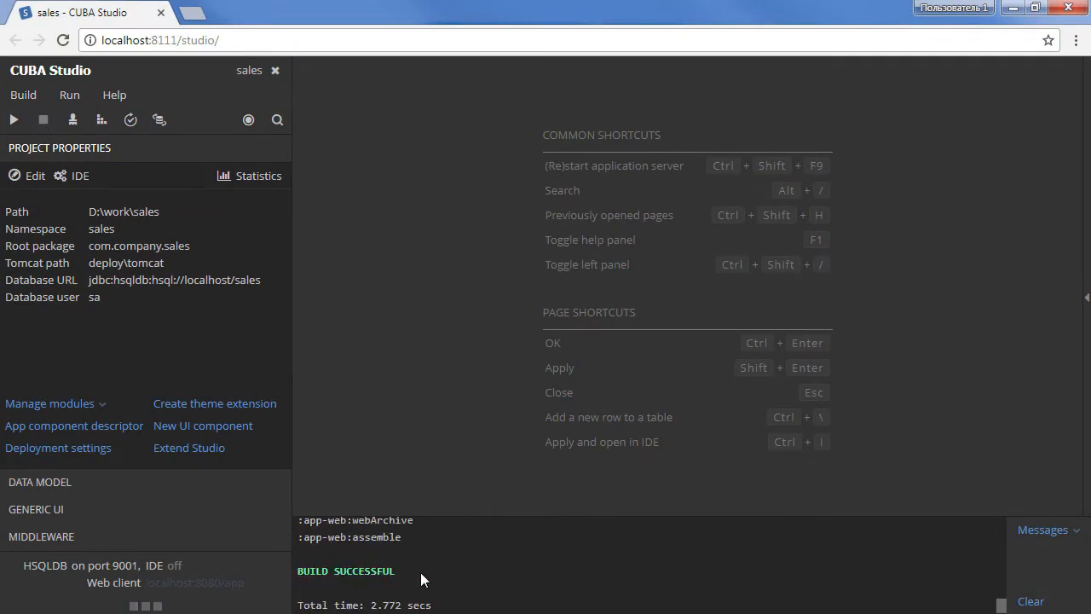
key("alt+Tab")
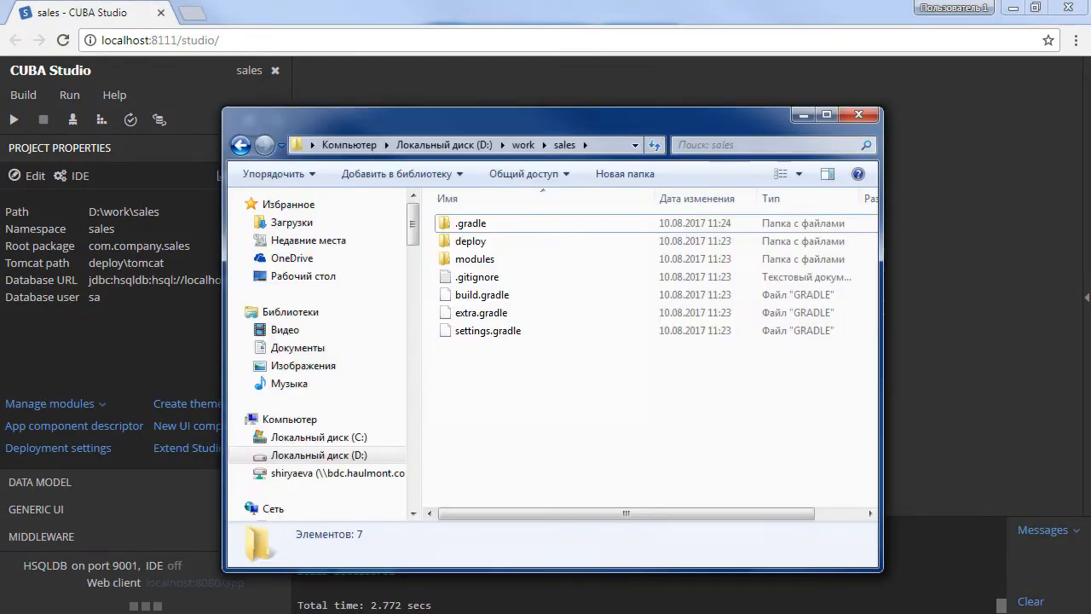
double_click(535, 265)
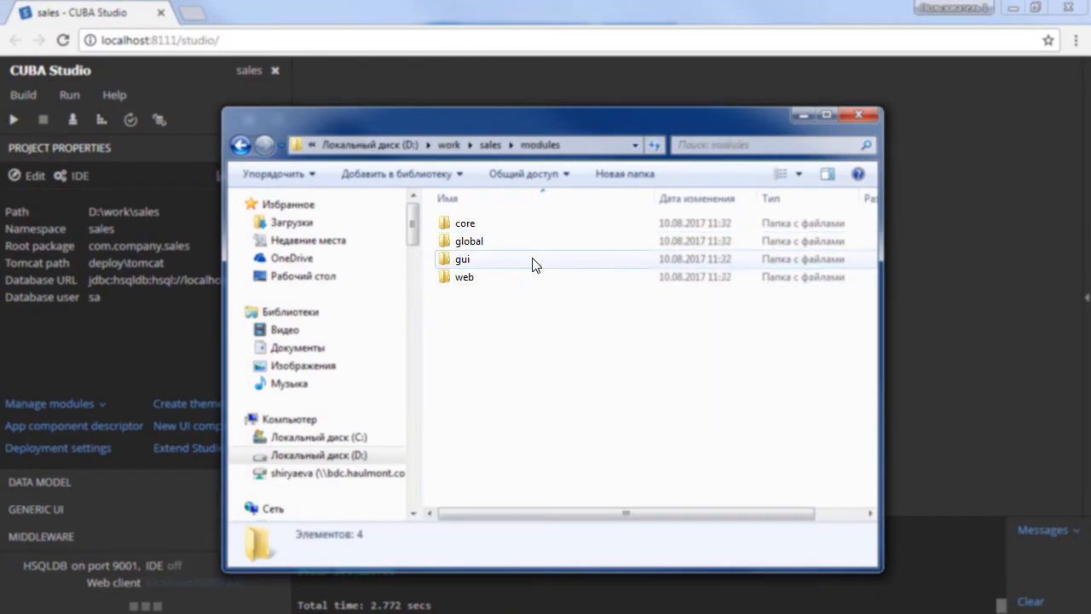
left_click(500, 146)
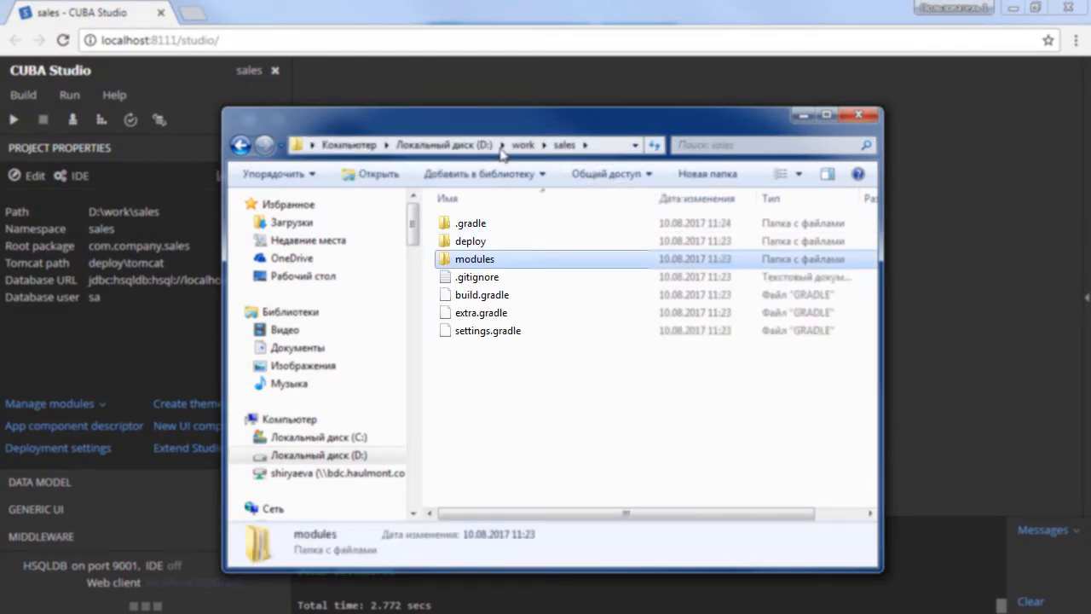
left_click(804, 113)
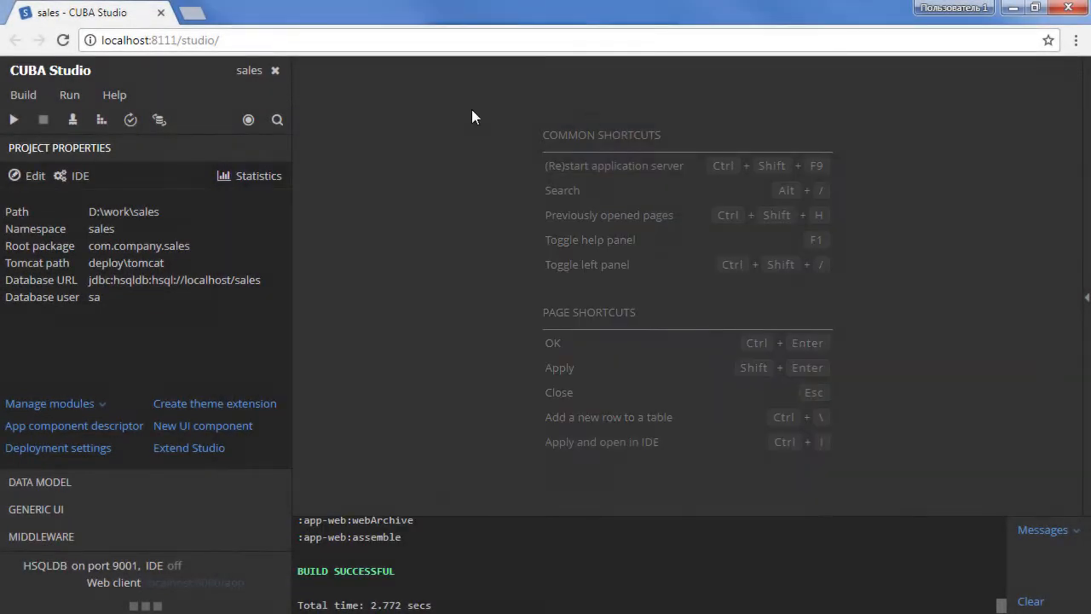
Create the project's HSQLDB database at jdbc:hsqldb:hsql://localhost/sales and confirm the overwrite
left_click(72, 94)
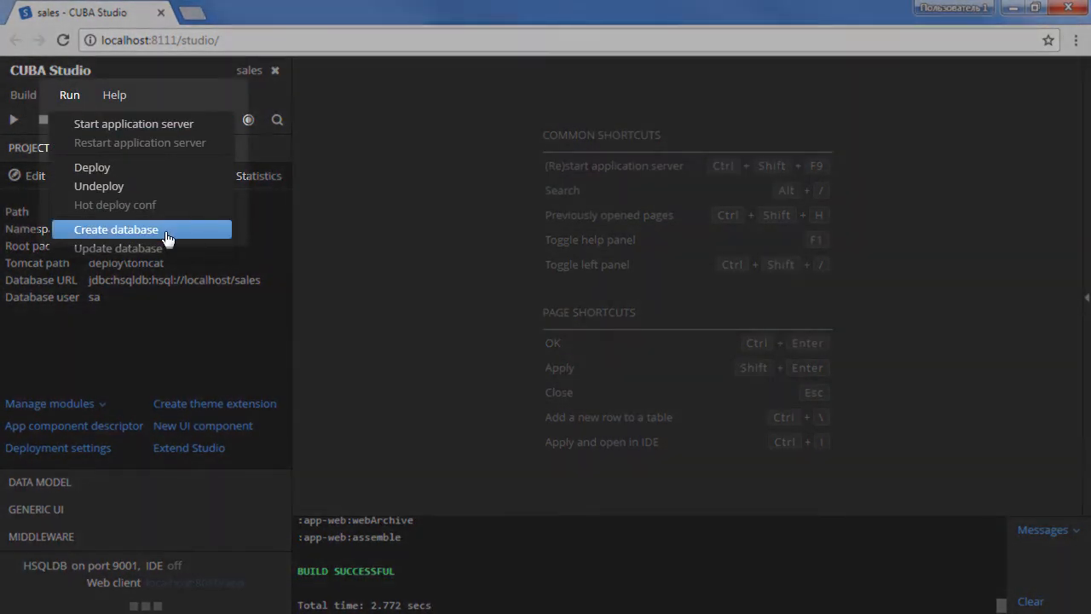
left_click(166, 233)
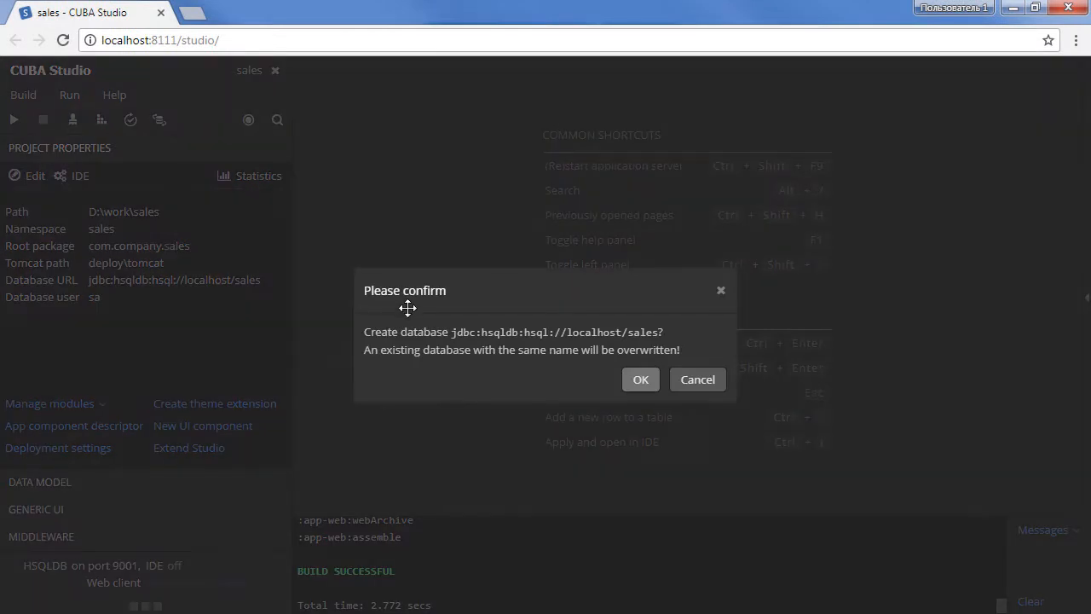
left_click(649, 385)
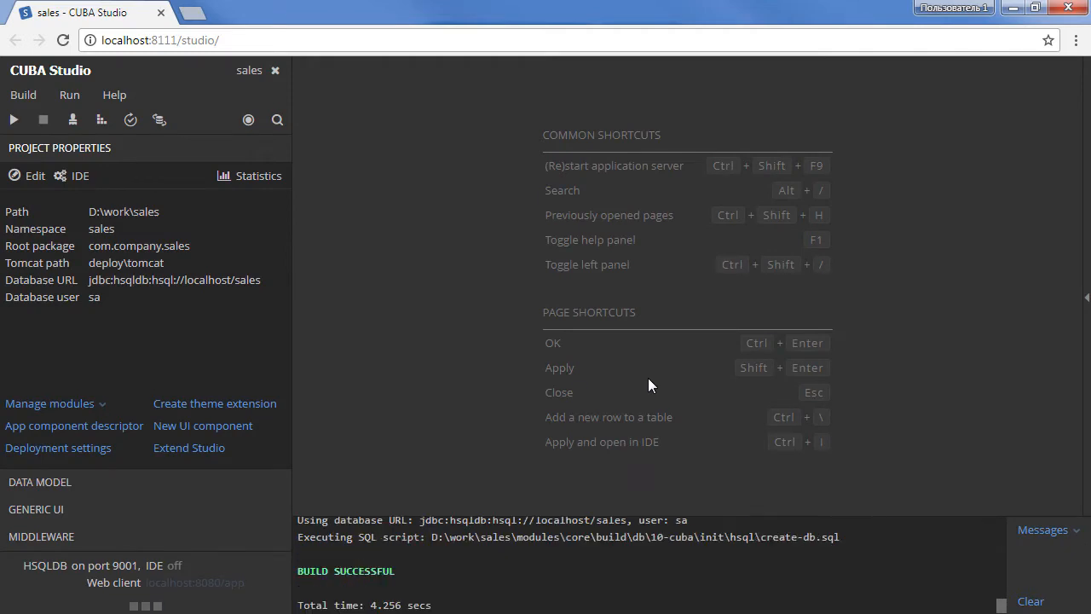
Deploy the application, and check the contents of the project's deploy\tomcat folder in Windows Explorer
left_click(72, 96)
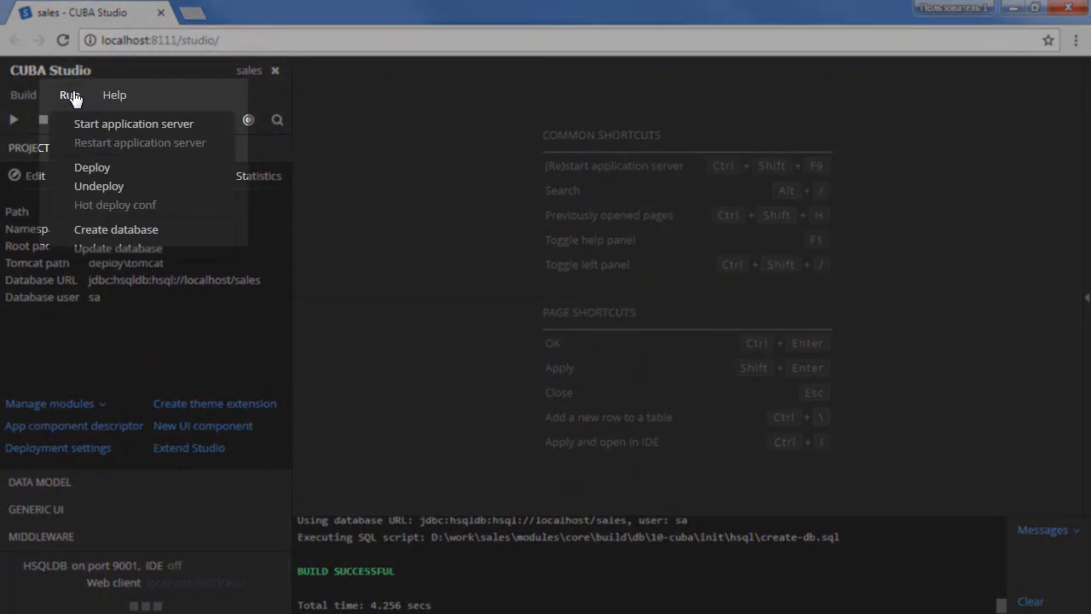
left_click(139, 174)
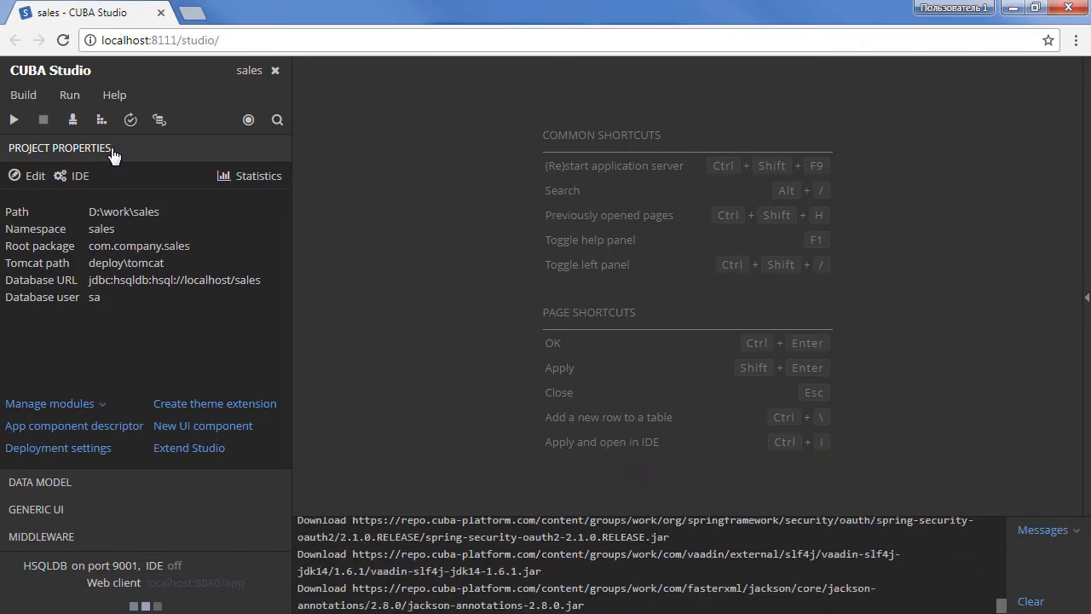
key("alt+Tab")
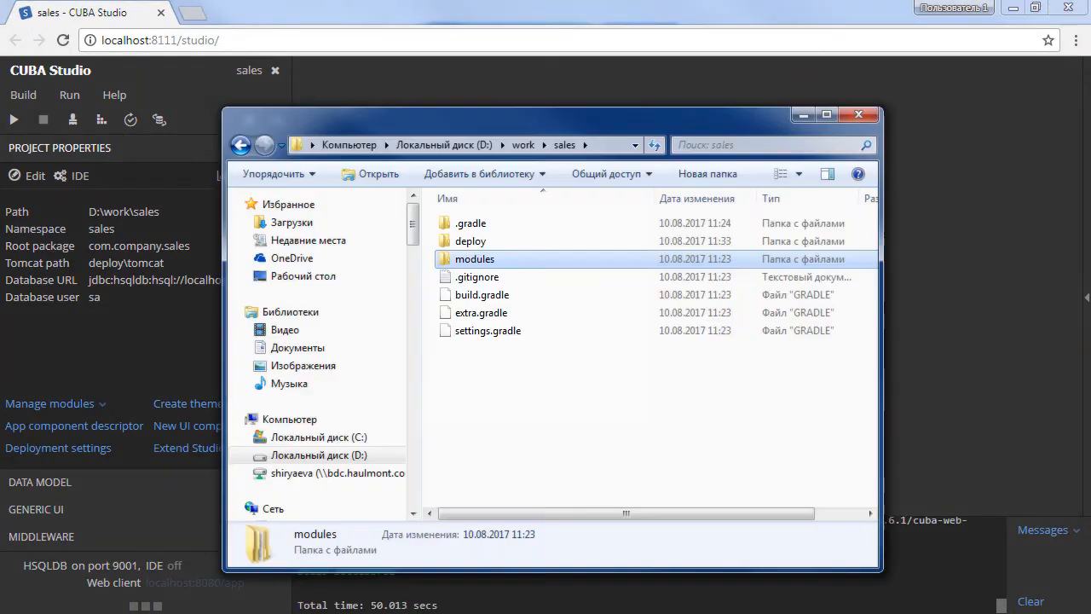
double_click(497, 243)
double_click(493, 242)
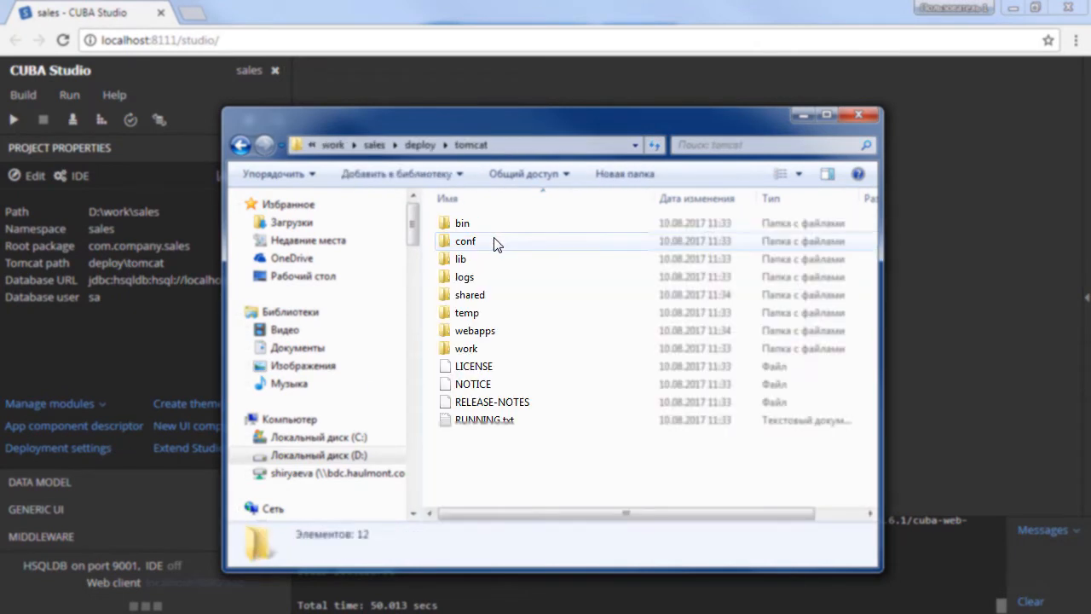
left_click(803, 115)
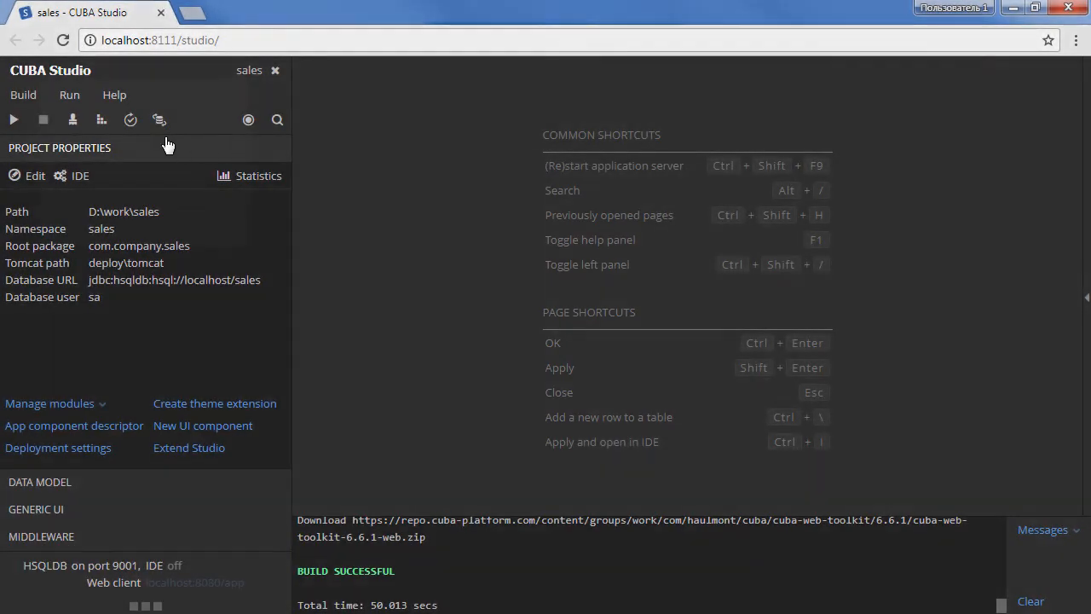
Start the application server and log in to the web client at localhost:8080/app with the prefilled credentials
left_click(70, 97)
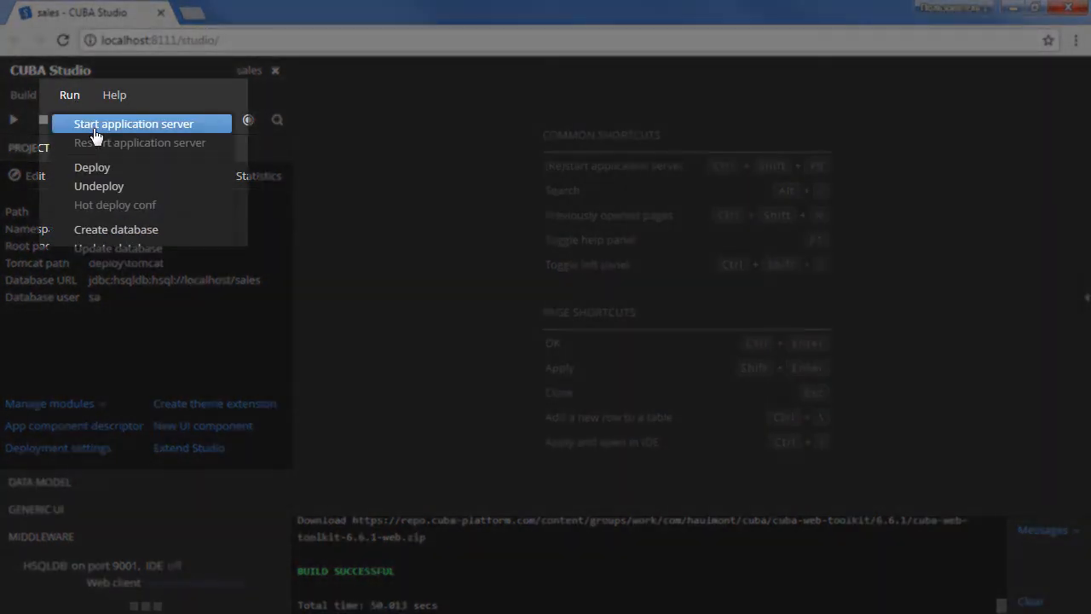
left_click(97, 130)
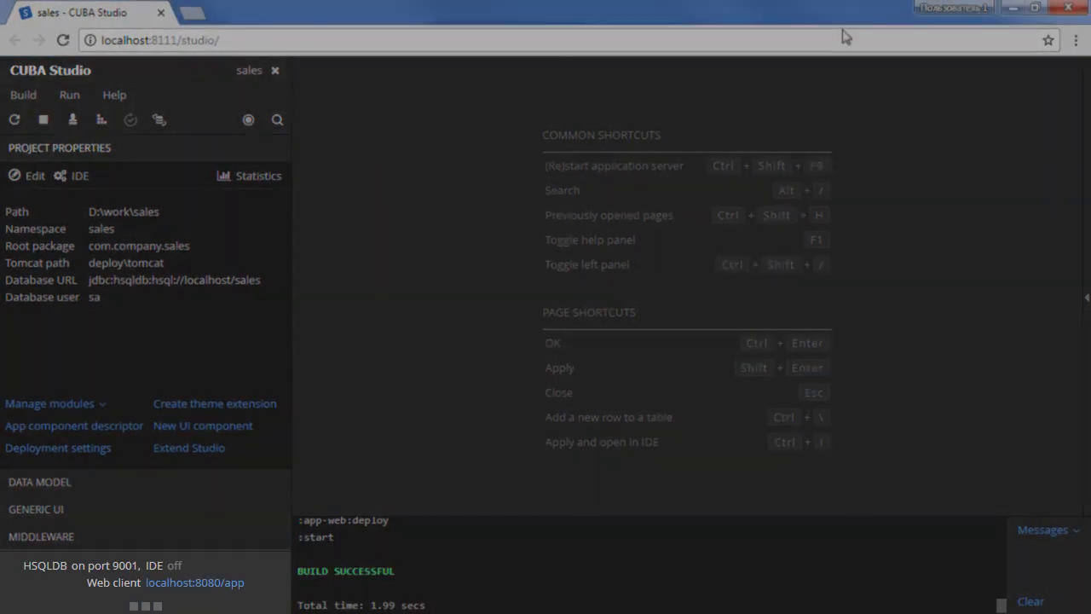
left_click(249, 583)
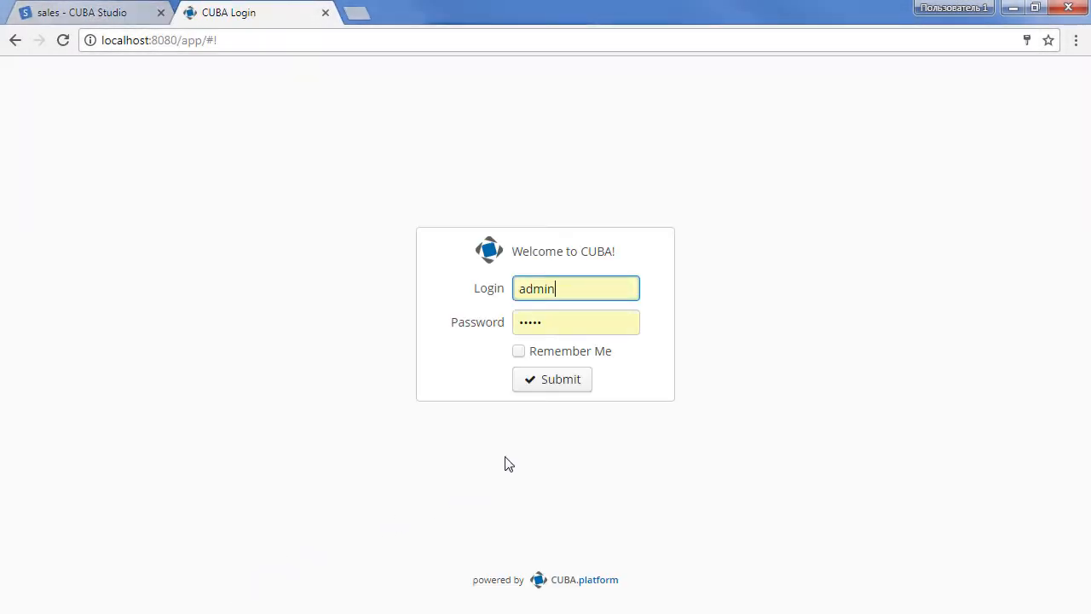
left_click(585, 391)
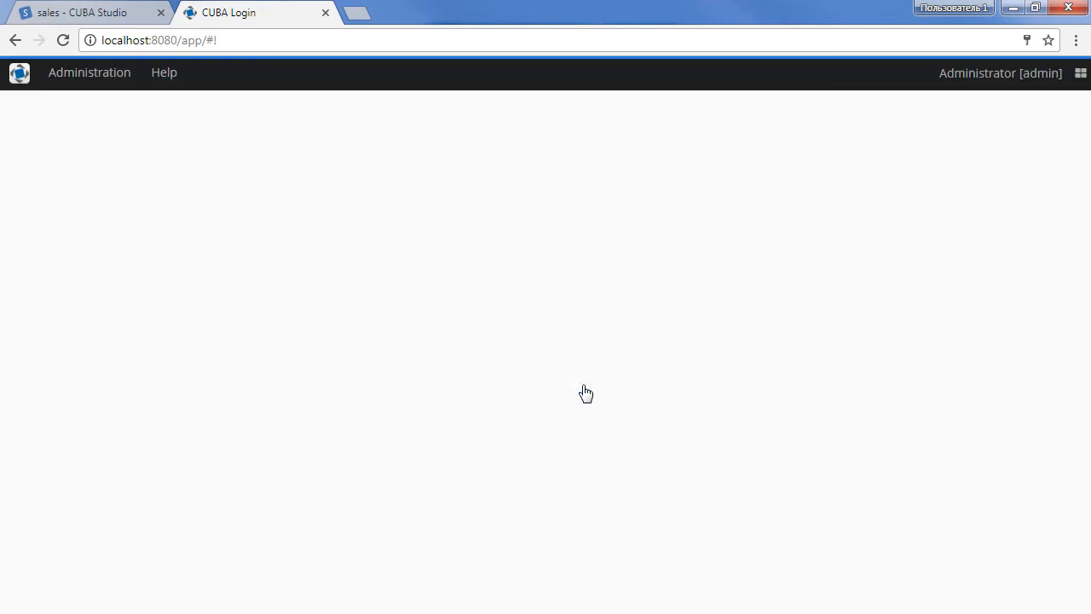
Examine the Administration and Help functions of the running application, and close its browser page
left_click(107, 79)
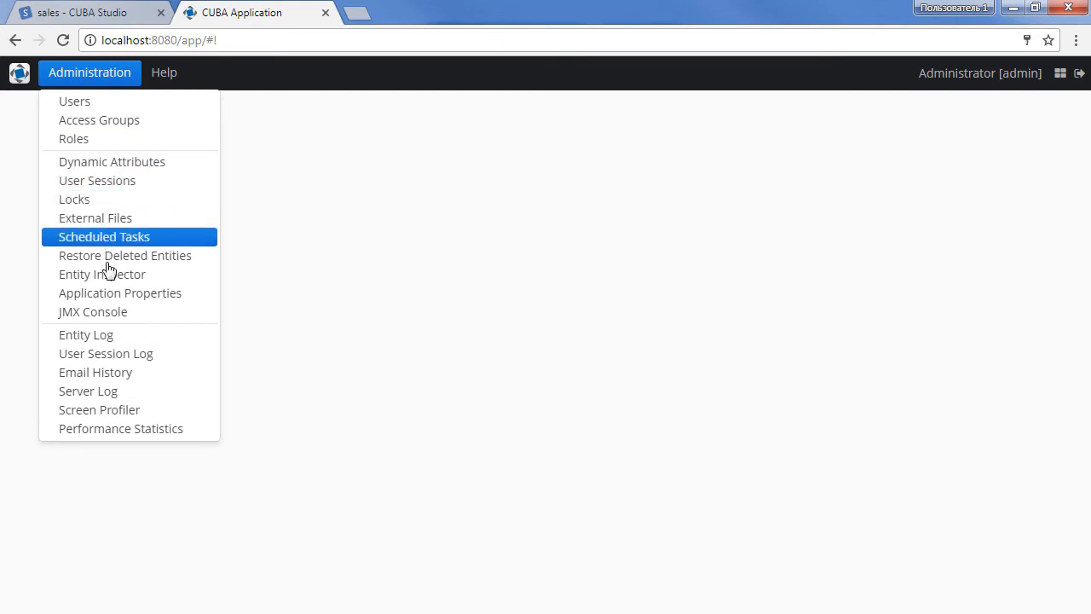
mouse_move(180, 75)
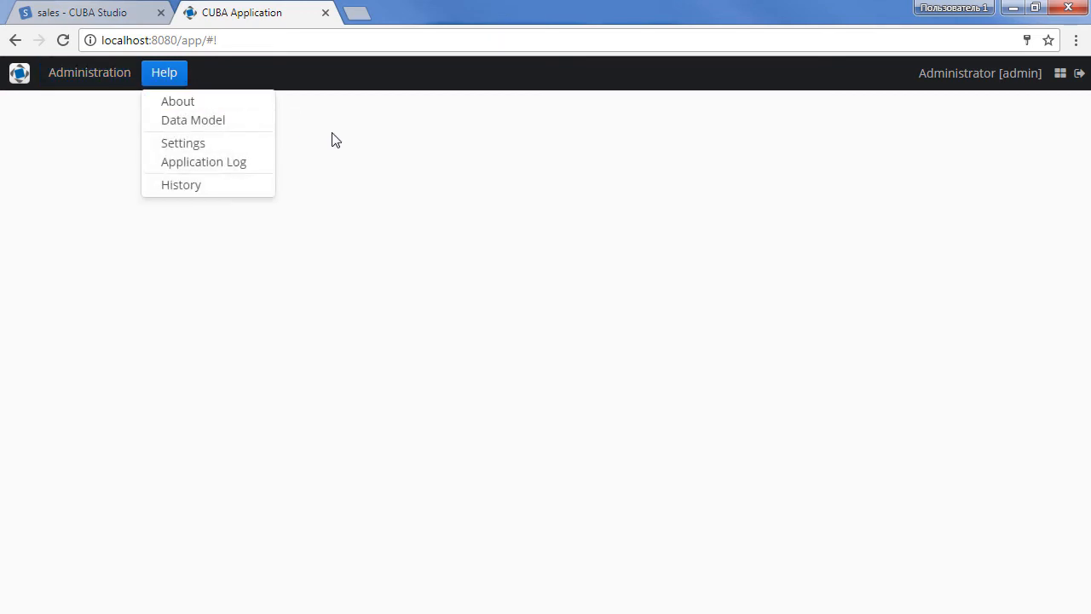
left_click(378, 165)
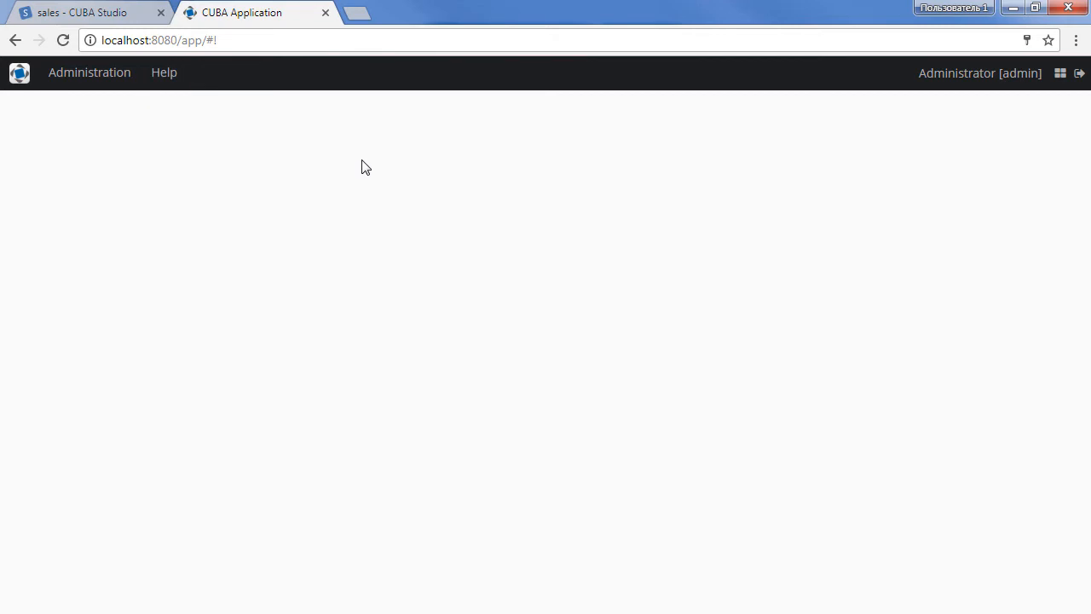
left_click(325, 13)
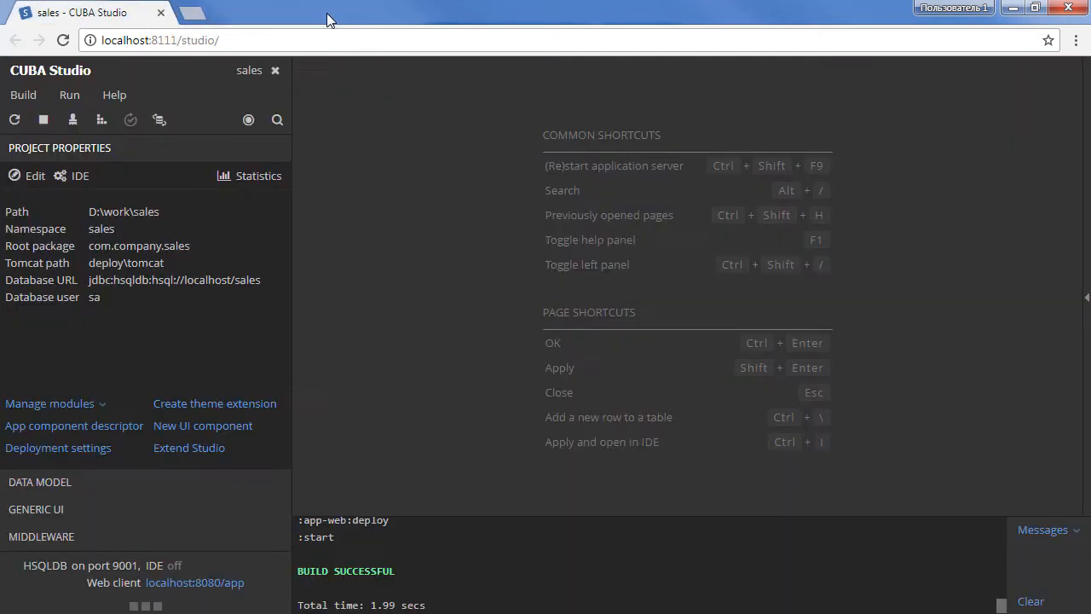
Stop the application server, and review the main project properties without editing them
left_click(44, 125)
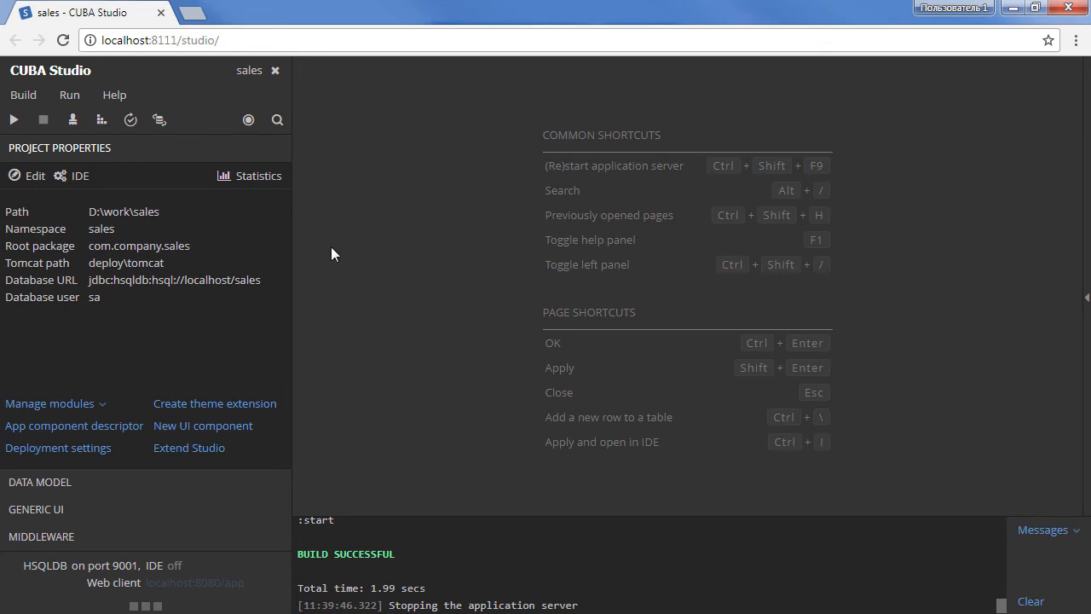
left_click(35, 181)
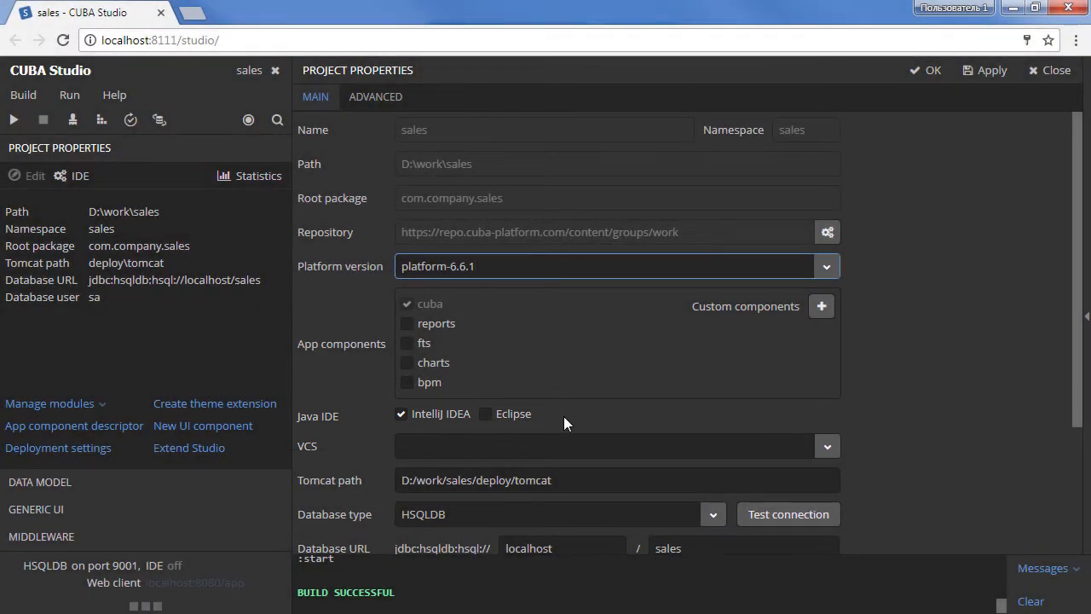
left_click(1054, 72)
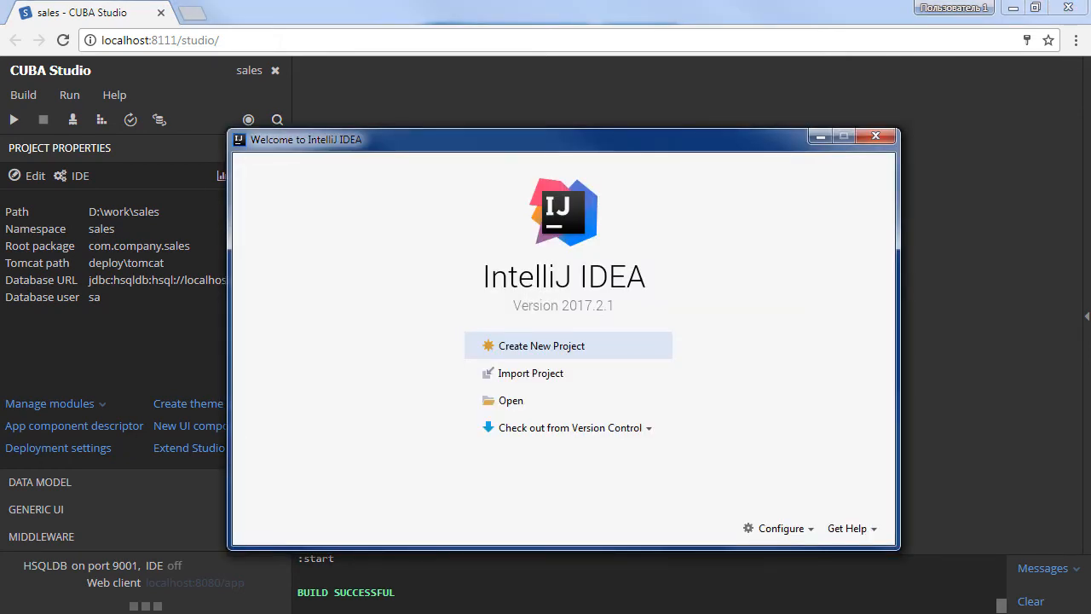
Find the CUBA plugin in IntelliJ IDEA's plugin repositories by searching for "cuba", and install it
left_click(788, 529)
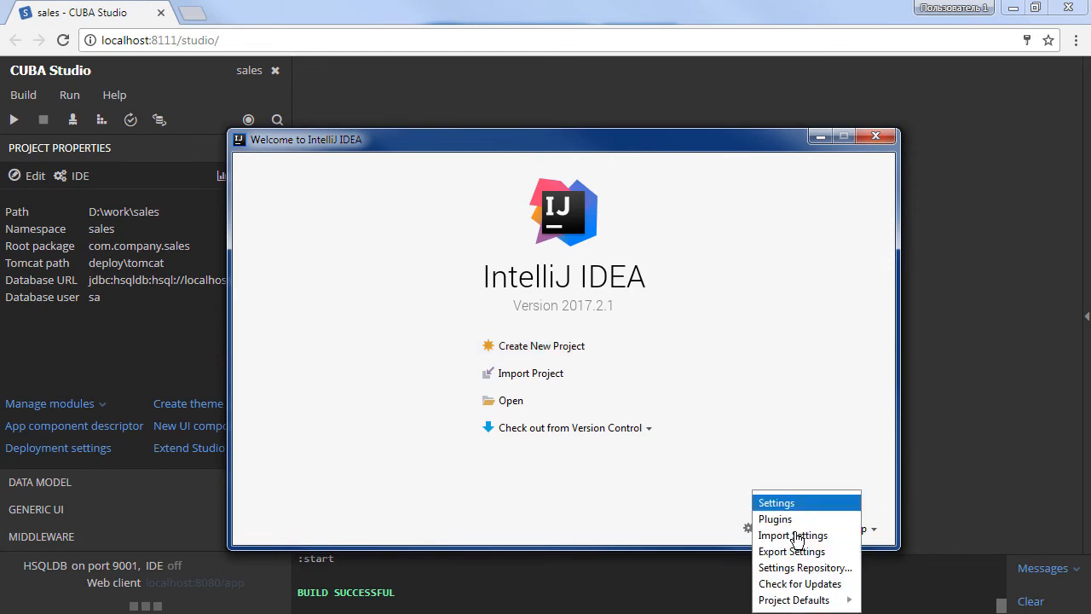
left_click(789, 520)
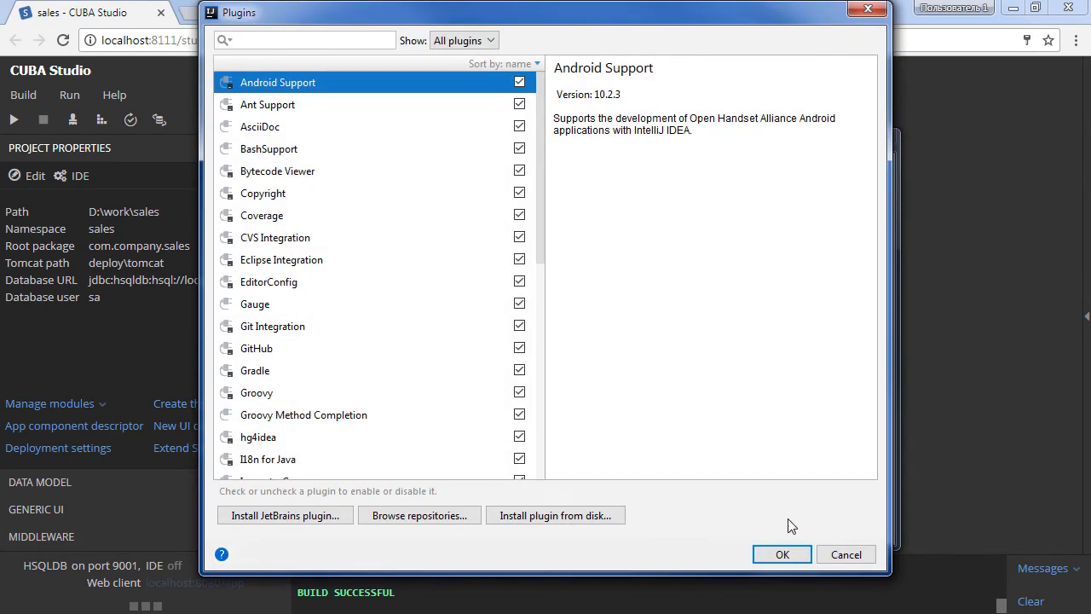
left_click(422, 515)
left_click(327, 44)
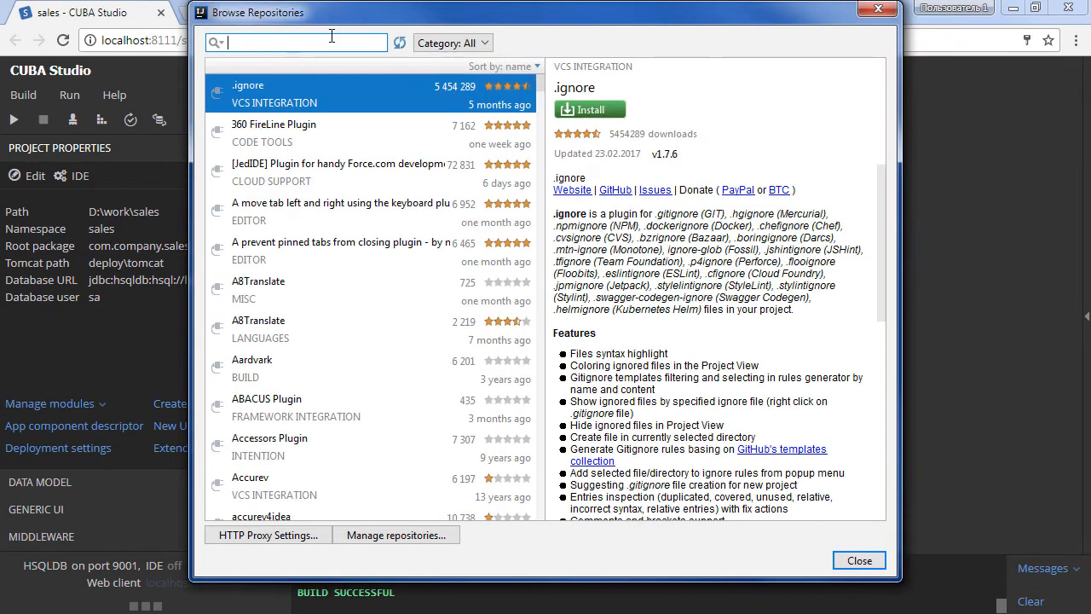
type("cuba")
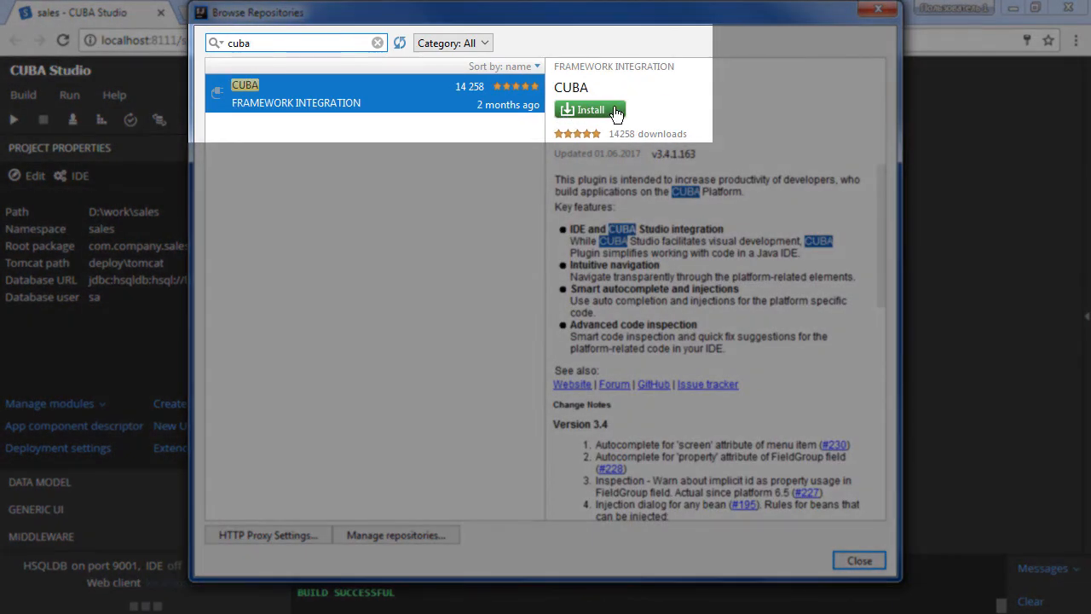
left_click(614, 111)
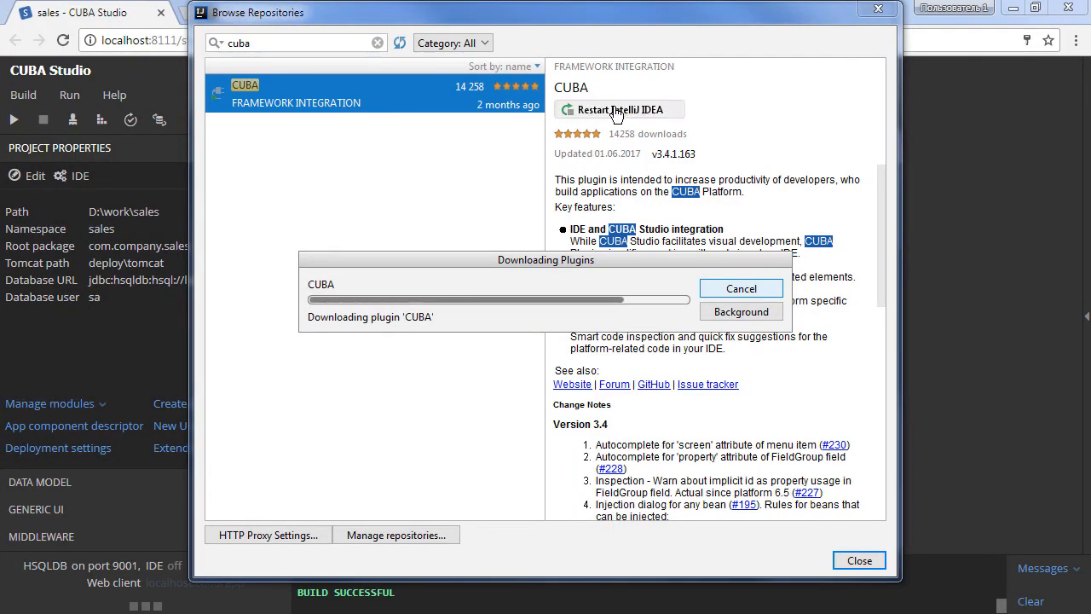
Finish the CUBA plugin installation by accepting the plugin changes and restarting IntelliJ IDEA
left_click(616, 111)
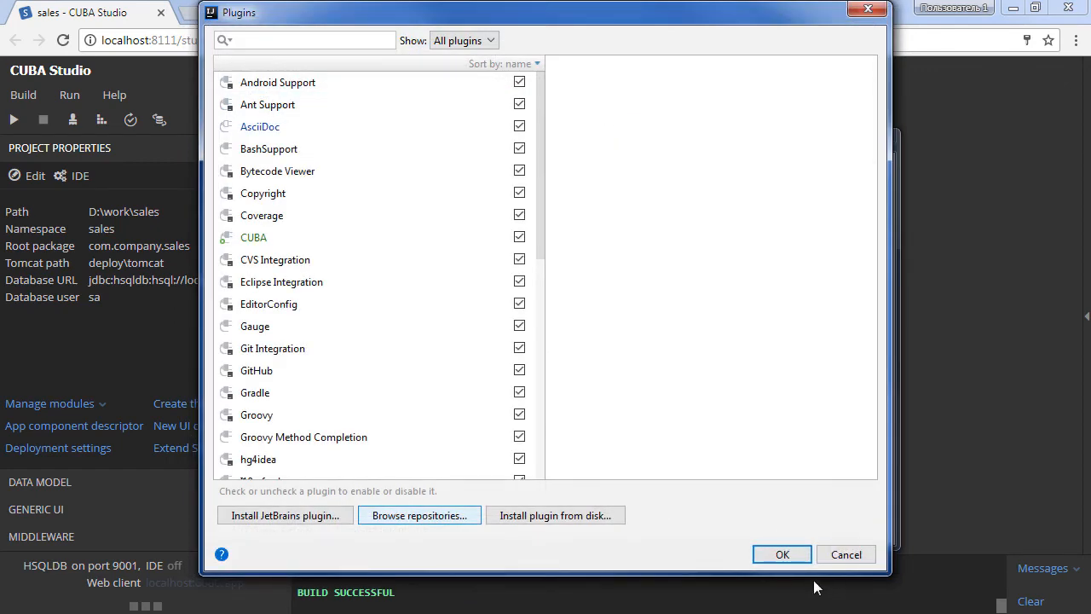
left_click(788, 555)
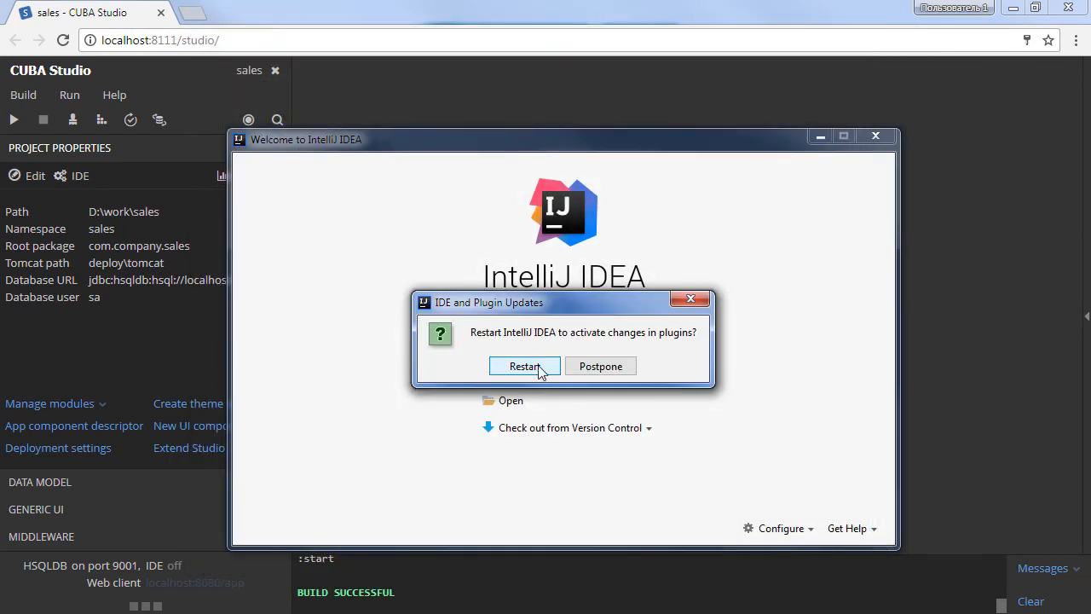
left_click(524, 366)
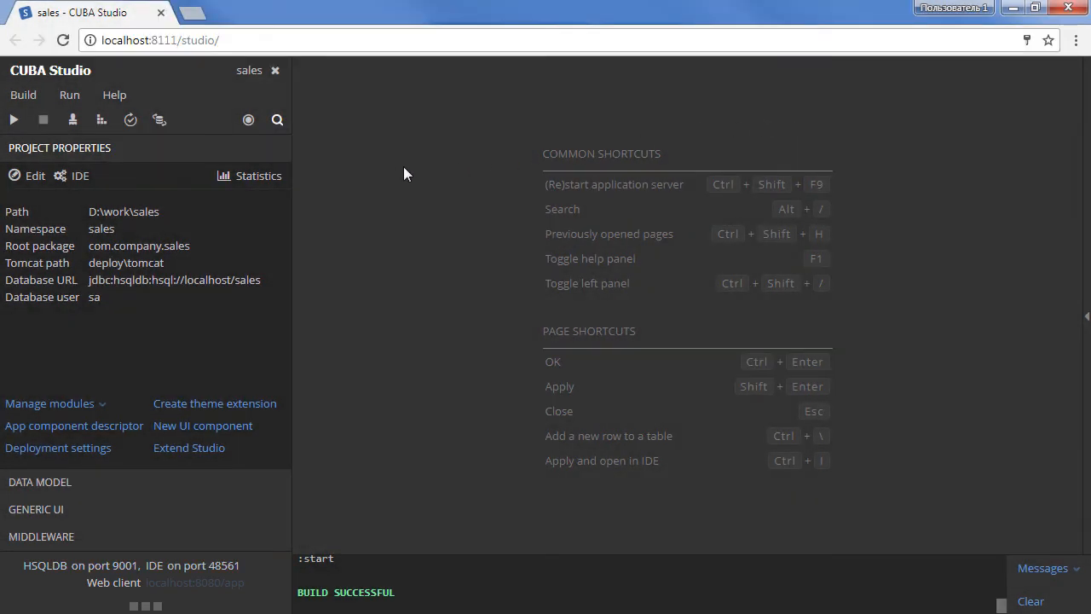
Create the IDEA project files for sales from CUBA Studio, and review the project's build.gradle script in IntelliJ IDEA with an enlarged editor area
left_click(29, 94)
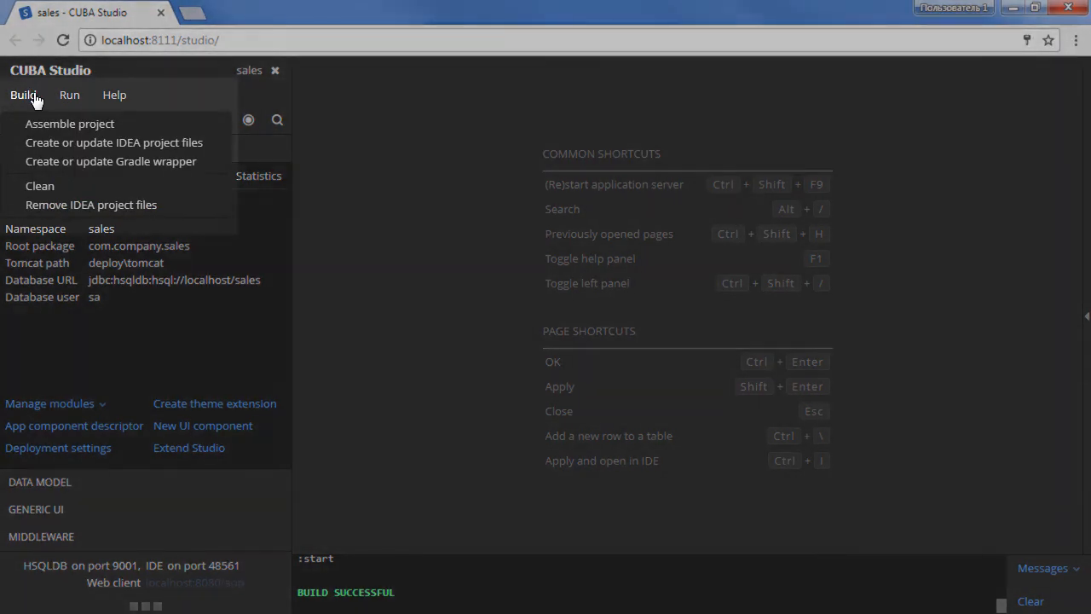
left_click(61, 145)
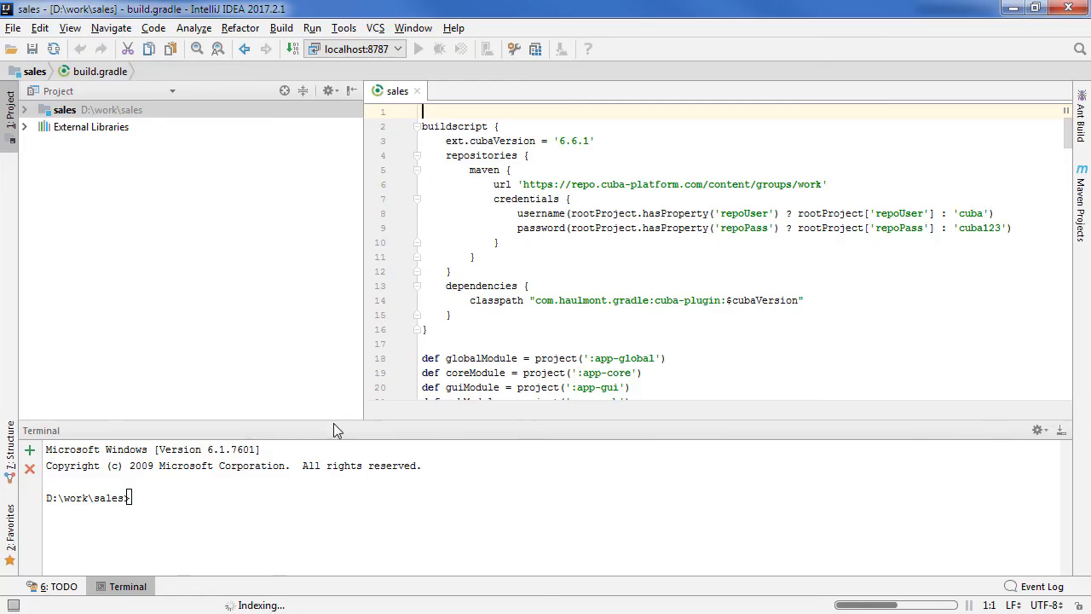
left_click_drag(334, 421, 358, 500)
scroll(555, 358, "down", 10)
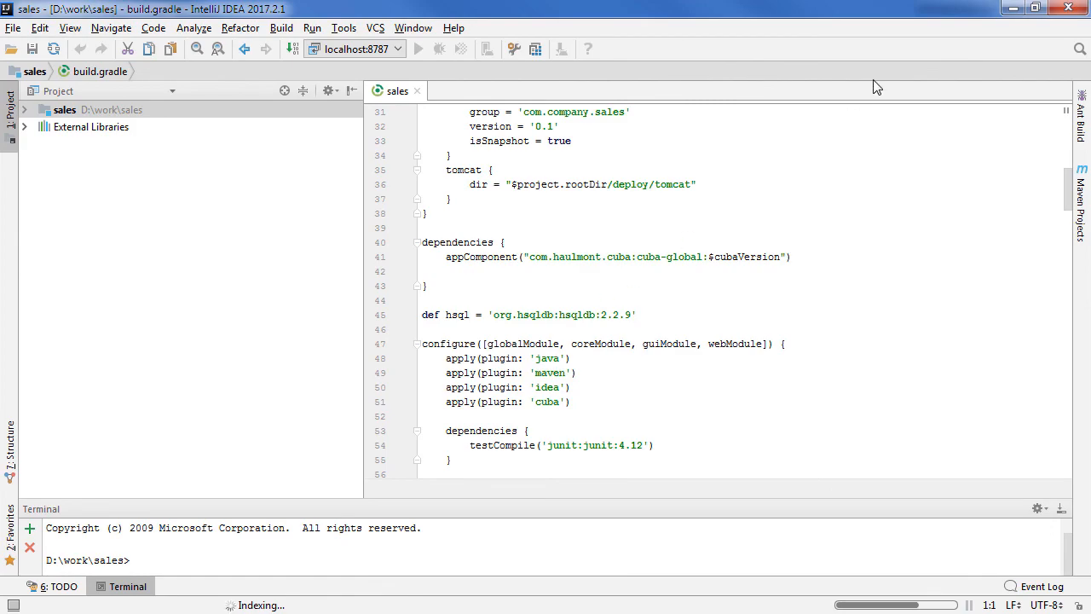
left_click(1013, 8)
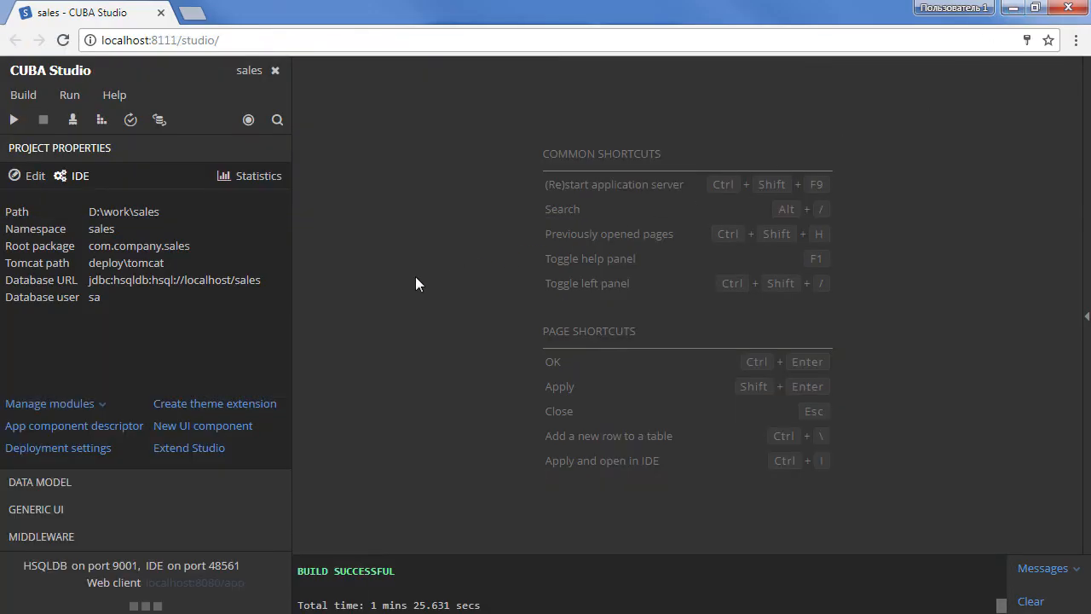